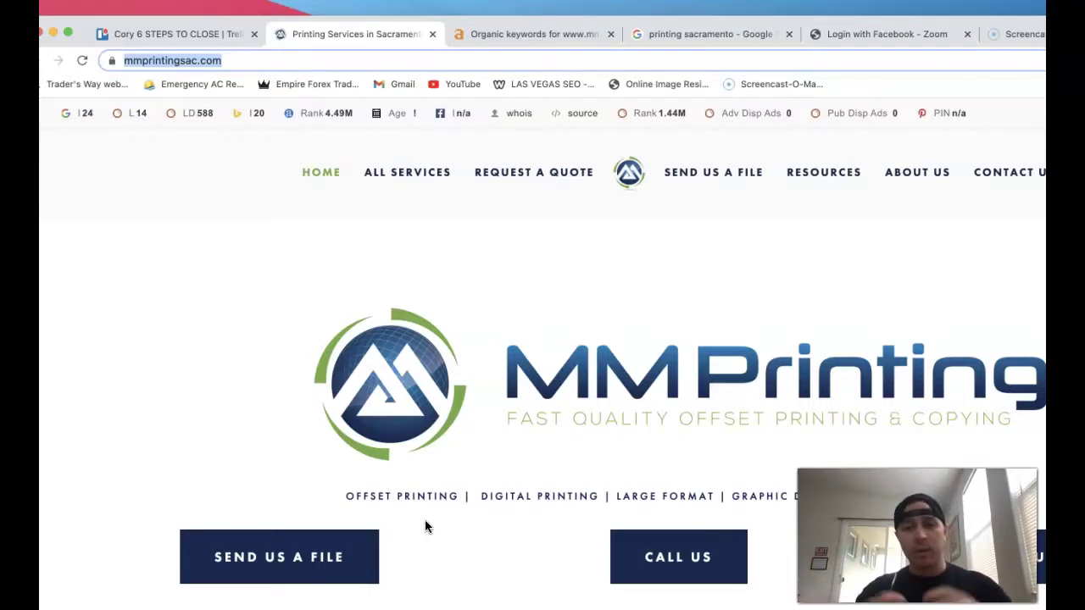
Step: Scroll down through the current page and back up
scroll(695, 373, down, 2)
scroll(701, 371, down, 4)
scroll(701, 372, down, 4)
scroll(702, 373, down, 4)
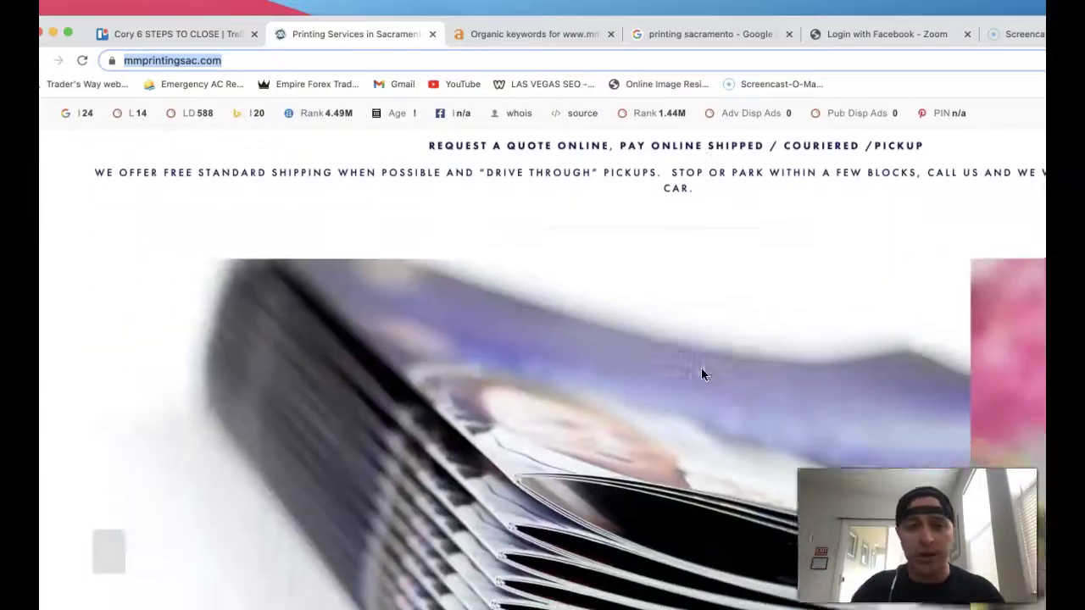
scroll(701, 373, down, 1)
scroll(701, 370, down, 5)
scroll(701, 370, down, 5)
scroll(701, 371, down, 4)
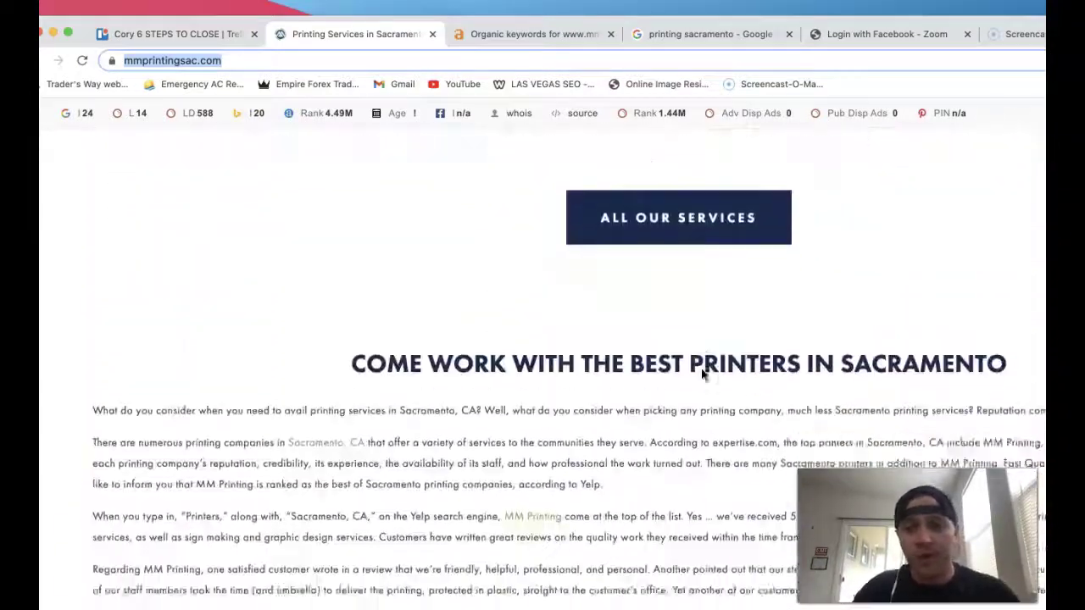
scroll(702, 373, down, 4)
scroll(702, 373, down, 4)
scroll(702, 374, down, 4)
scroll(703, 375, down, 2)
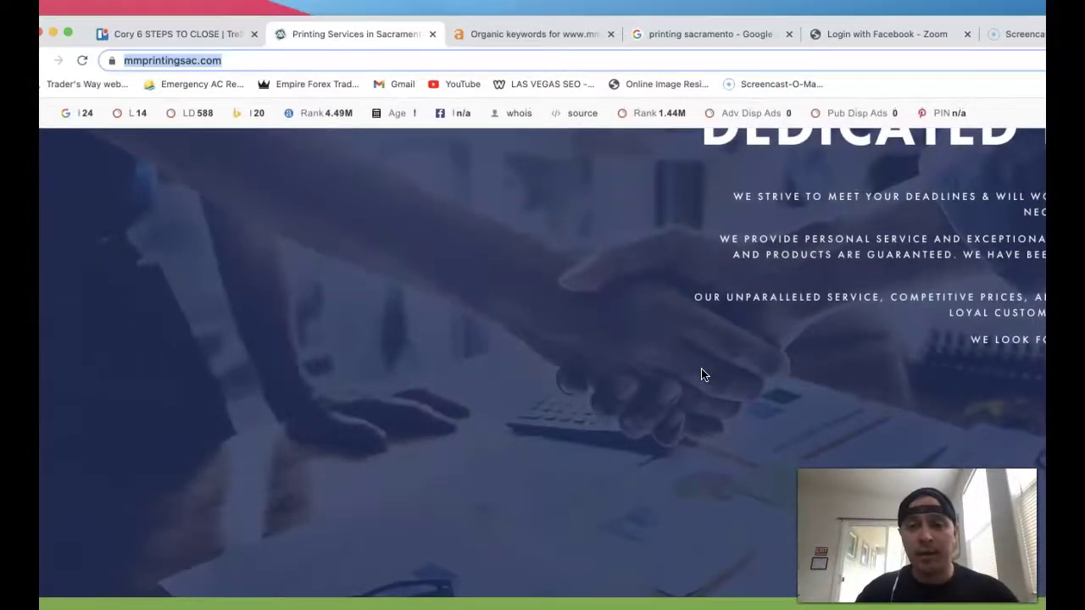
scroll(701, 374, up, 5)
scroll(701, 373, up, 5)
scroll(700, 374, up, 2)
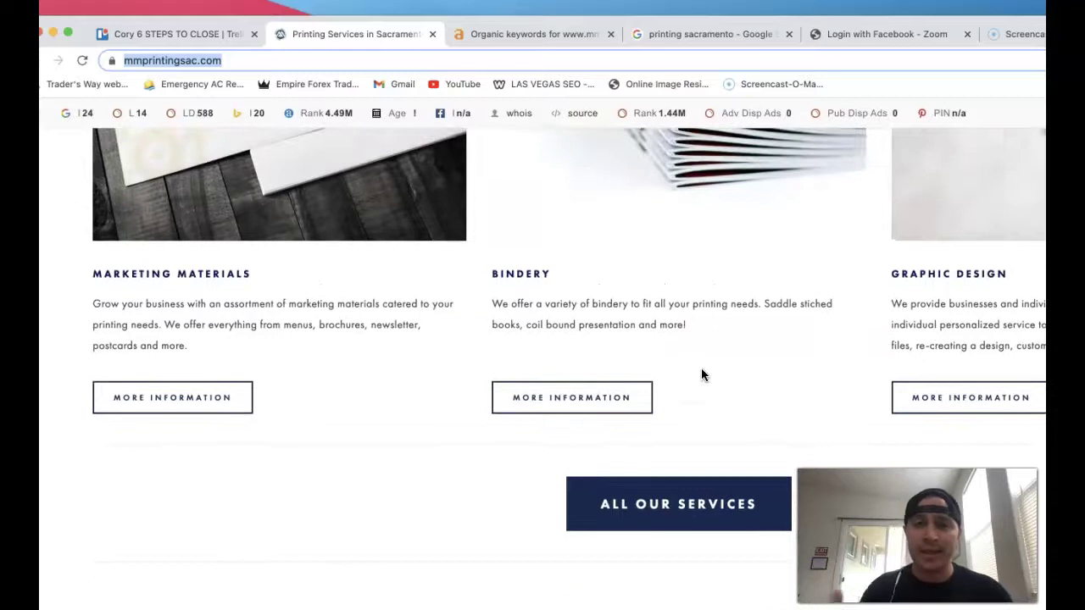
scroll(701, 374, up, 5)
scroll(701, 374, up, 4)
scroll(701, 374, up, 1)
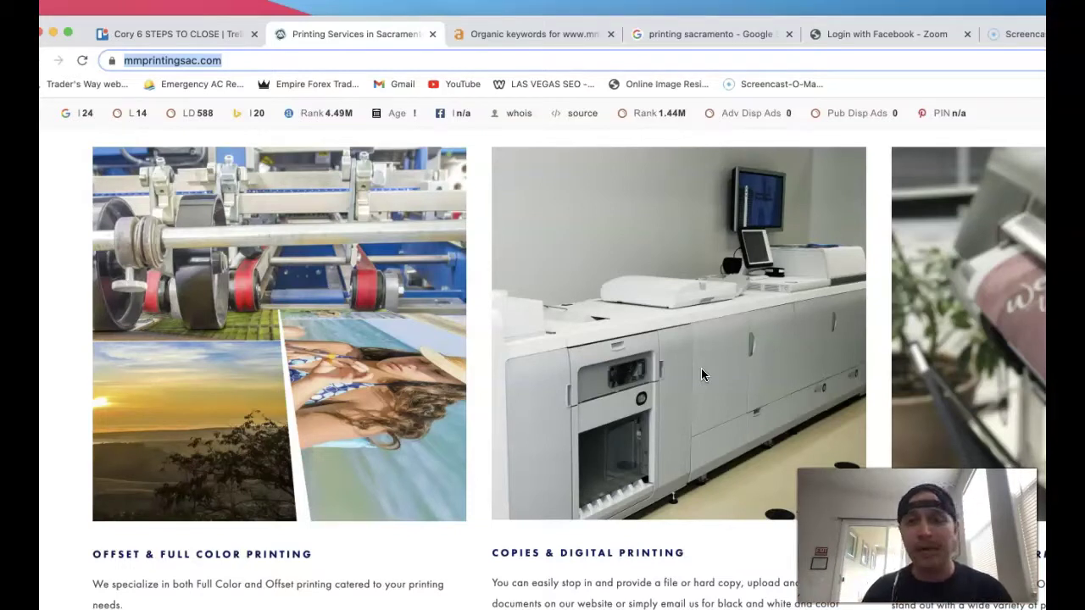
Step: On the 'printing sacramento' results, open 'View all' local printing businesses past the ads and map pack
click(716, 36)
scroll(375, 297, up, 3)
scroll(376, 301, up, 8)
scroll(373, 331, down, 1)
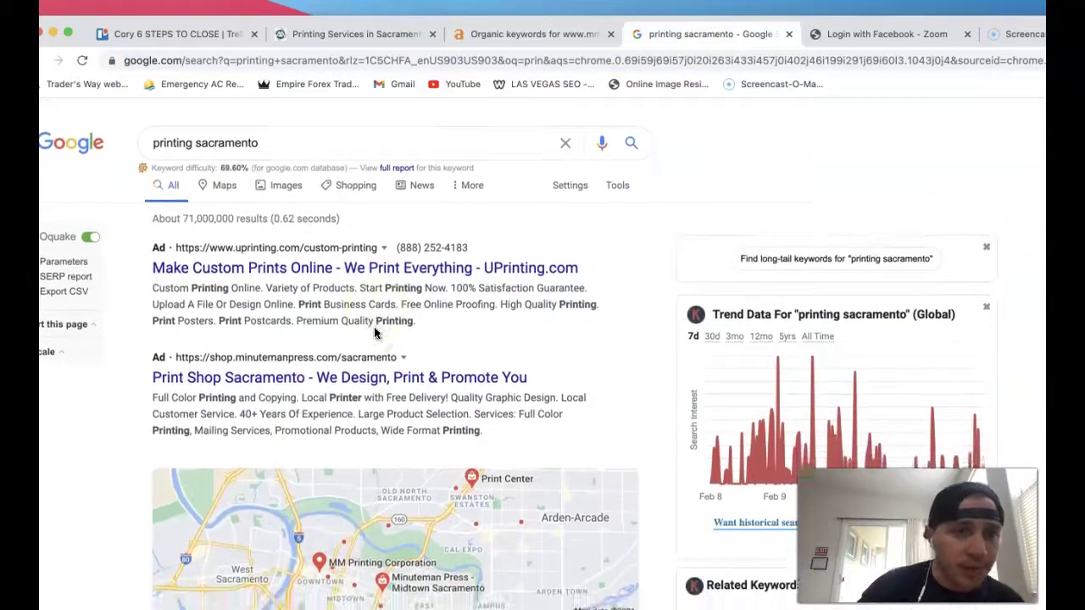
scroll(375, 328, down, 1)
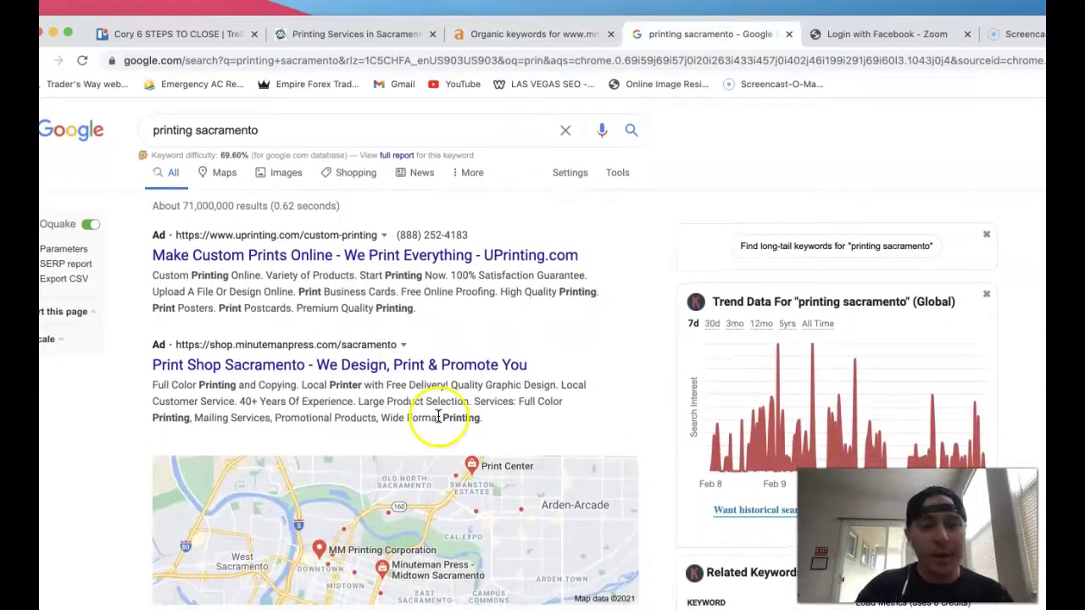
scroll(439, 413, down, 2)
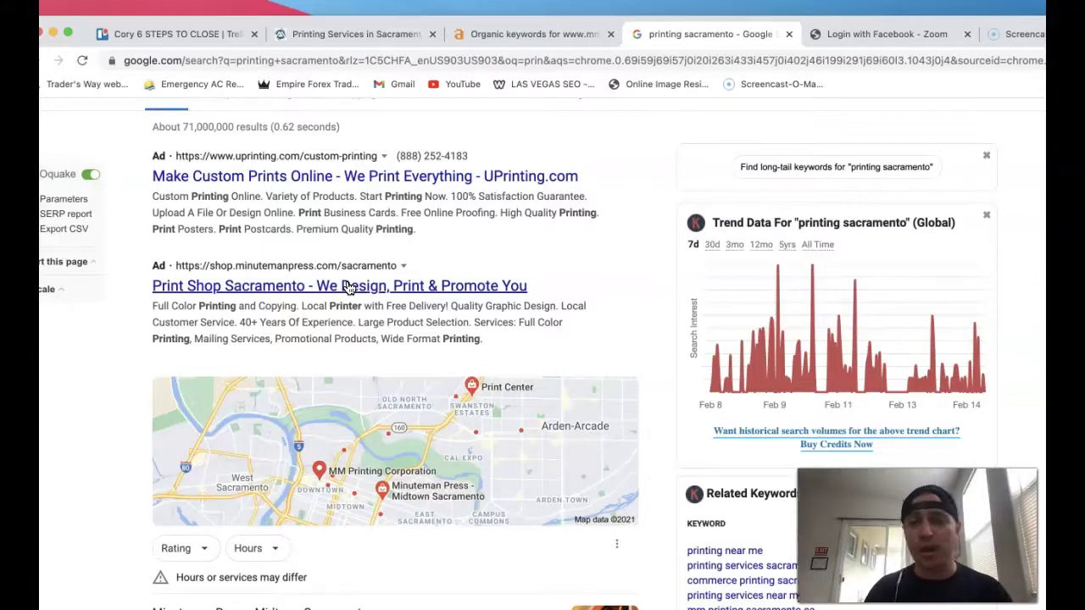
scroll(347, 288, down, 2)
scroll(348, 288, down, 2)
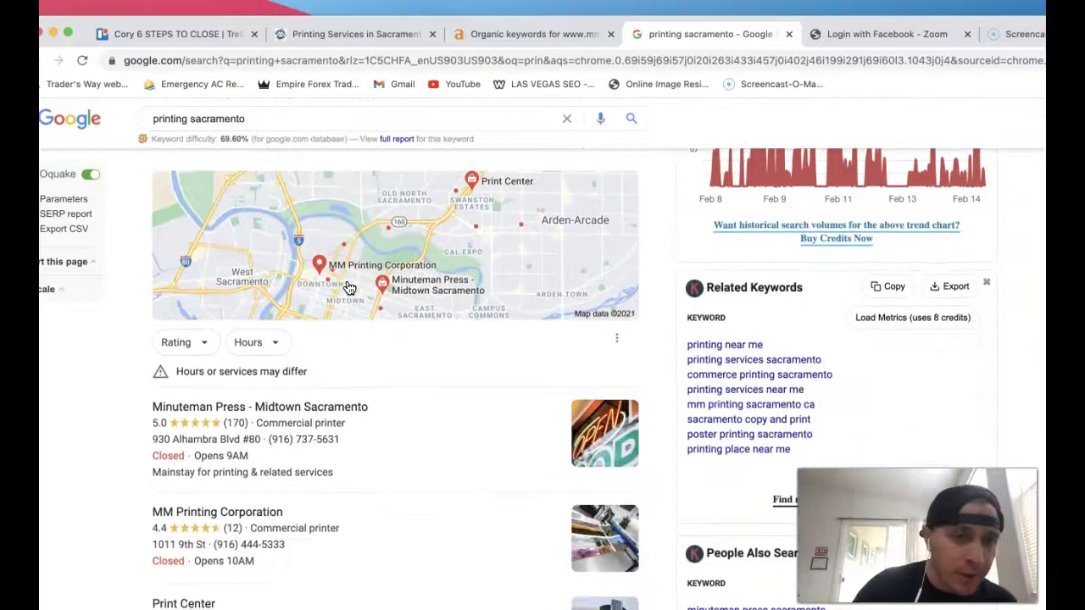
scroll(347, 288, down, 2)
scroll(411, 462, down, 2)
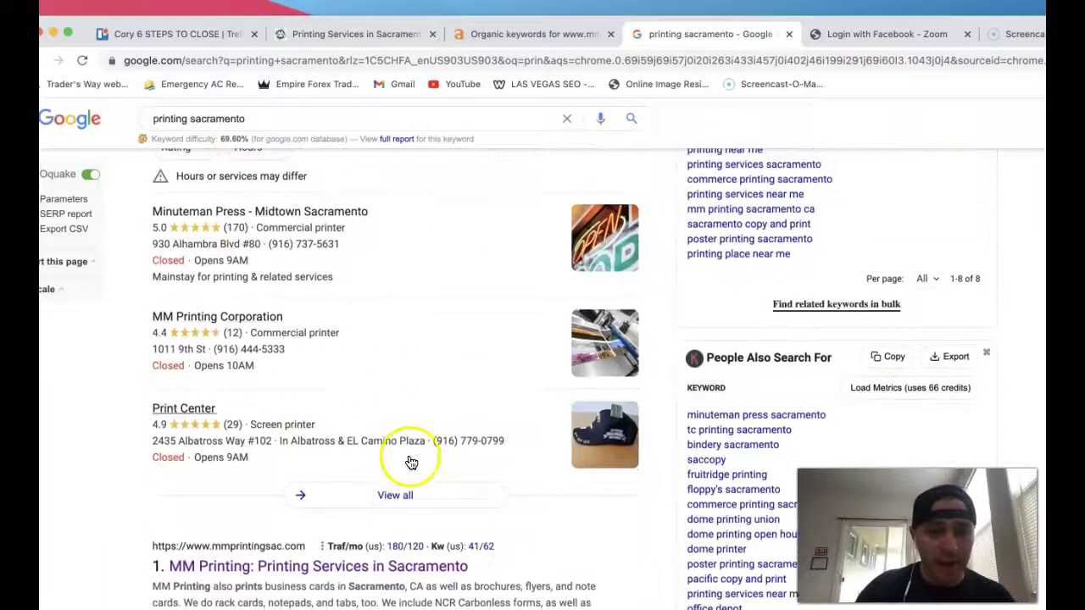
click(393, 496)
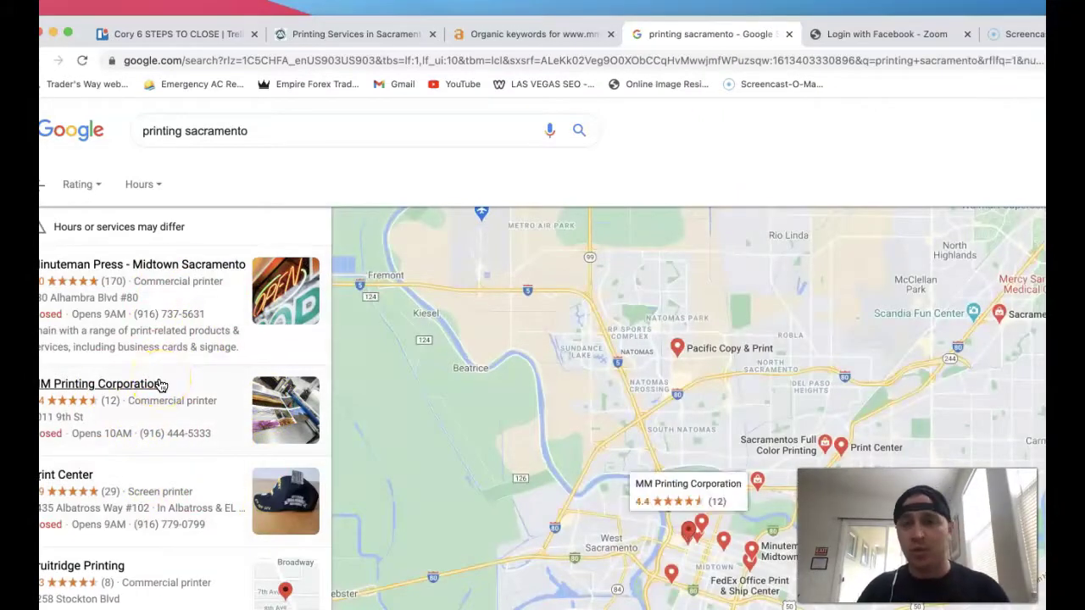
Step: Skim the local printer list, then go back to the main 'printing sacramento' results
scroll(161, 385, down, 3)
scroll(161, 386, down, 5)
scroll(161, 386, down, 2)
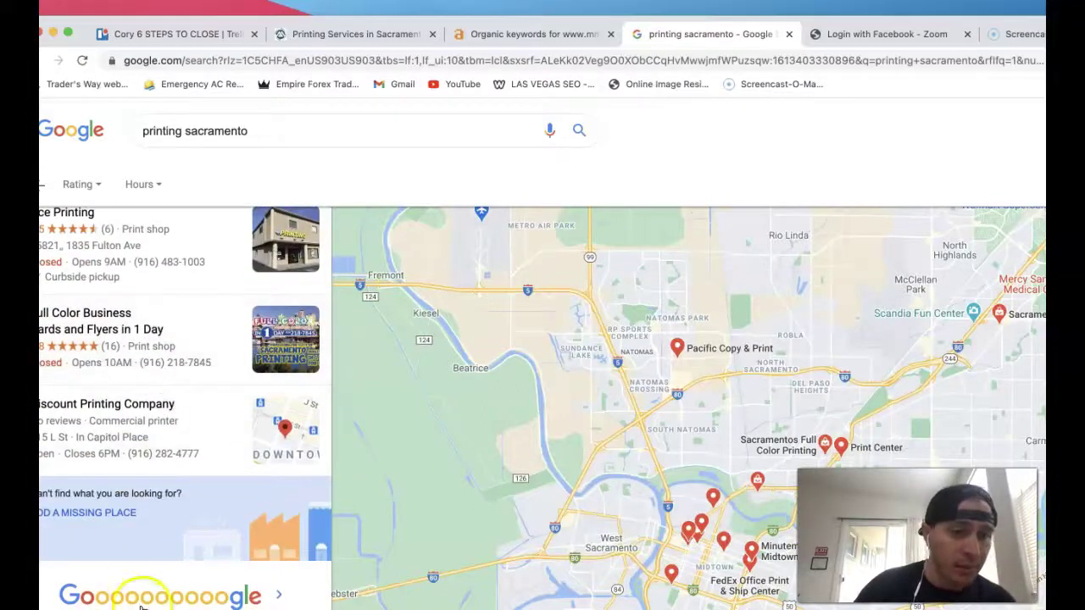
scroll(145, 366, up, 4)
scroll(146, 366, up, 5)
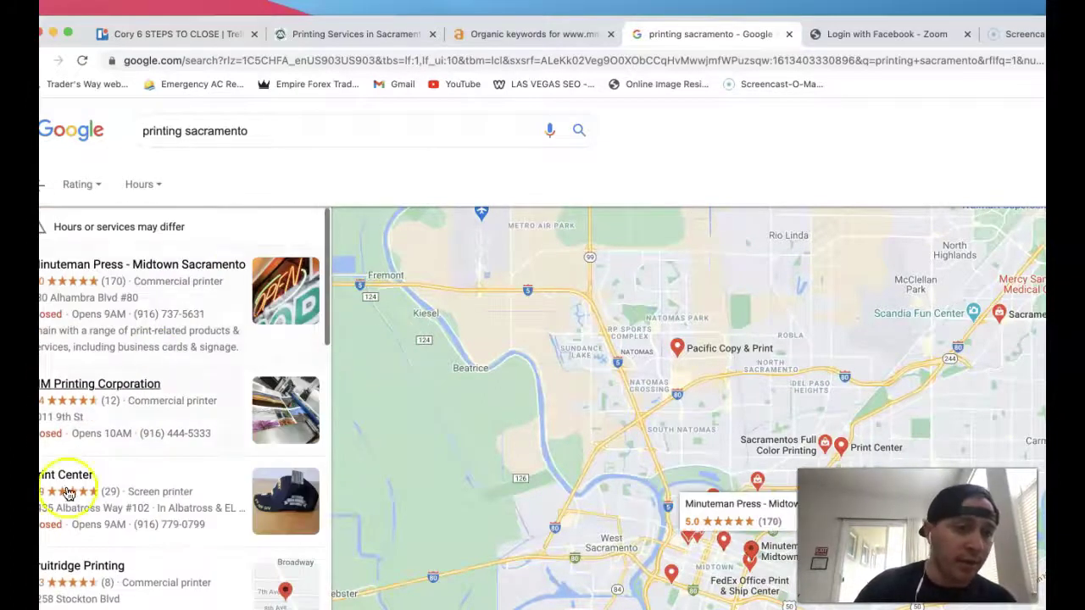
click(44, 190)
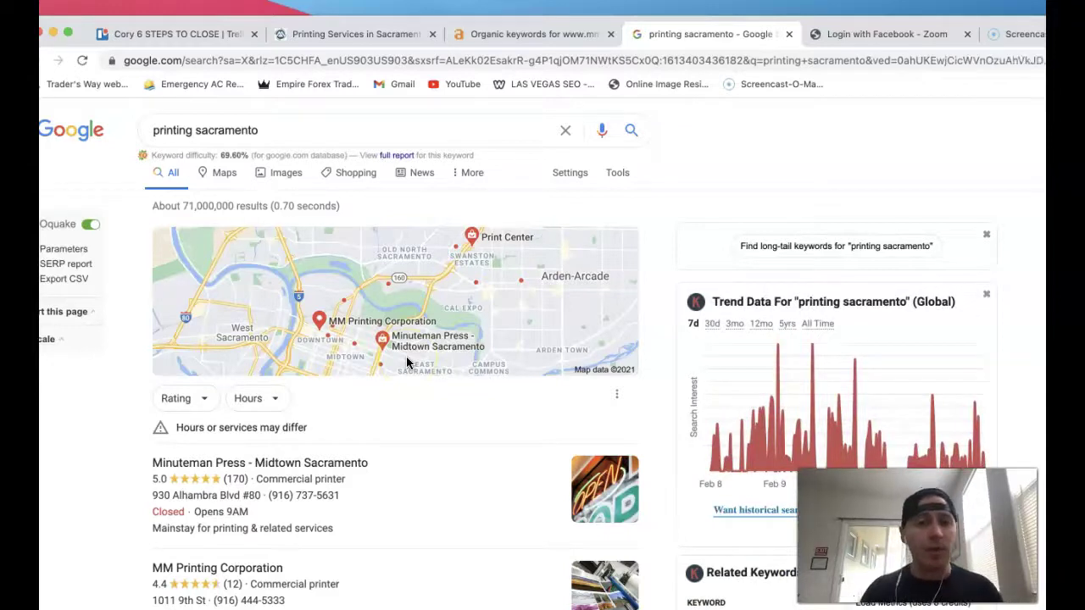
scroll(406, 356, down, 5)
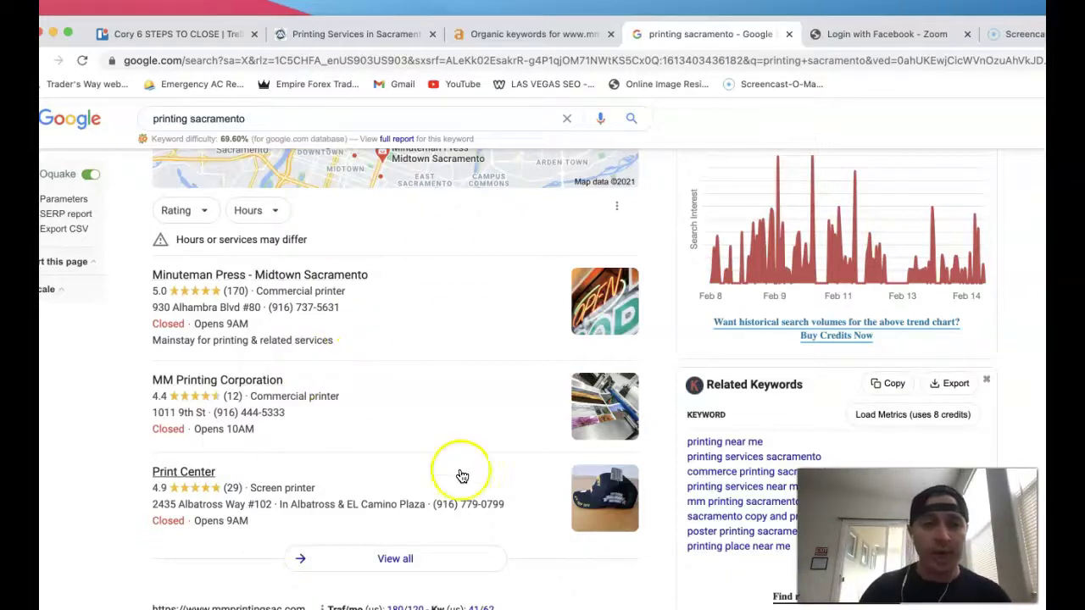
Step: Scroll through organic results 3–14, down to Minuteman Press, e-arc.com and the Rushmyprints ad
scroll(386, 389, down, 1)
scroll(356, 398, down, 10)
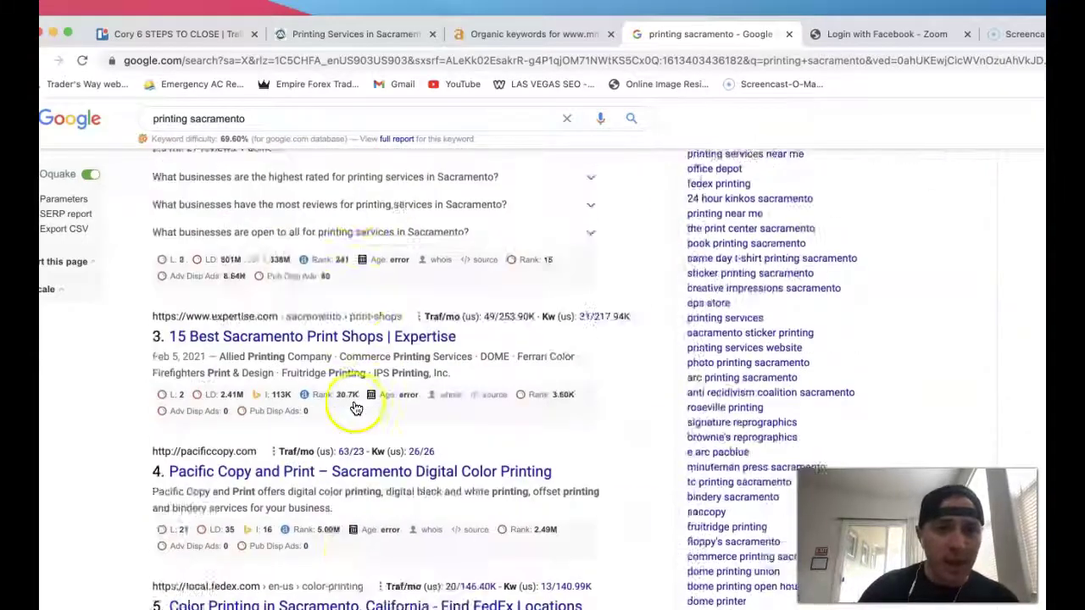
scroll(354, 411, down, 6)
scroll(368, 424, down, 2)
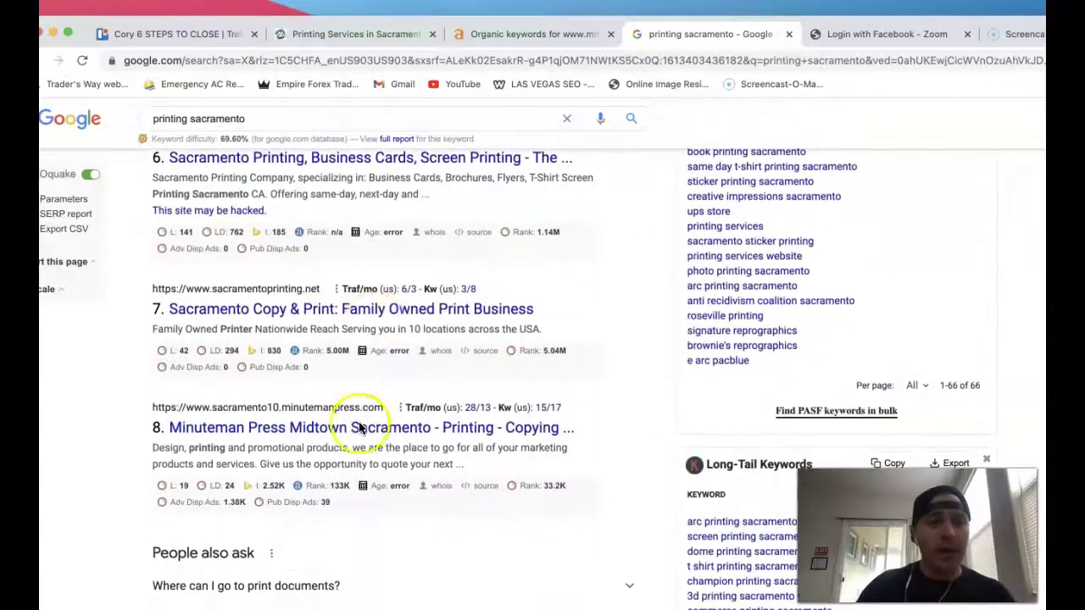
scroll(382, 337, down, 3)
scroll(381, 337, down, 6)
scroll(381, 339, down, 1)
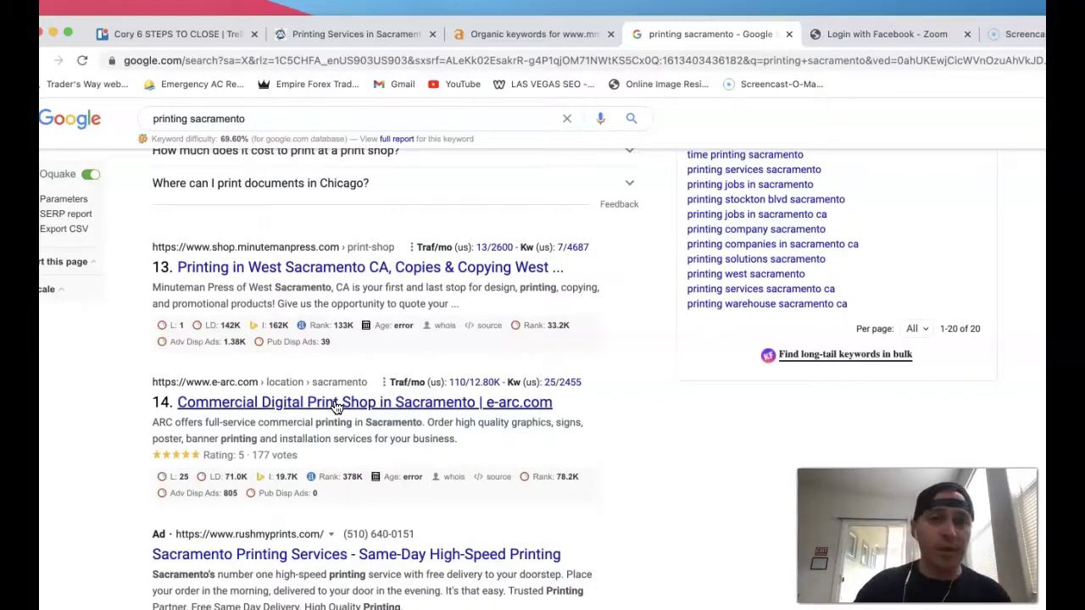
Step: Show the Ahrefs overview for mmprintingsac.com, highlighting PPC 0 and 4.27K historical backlinks
click(390, 40)
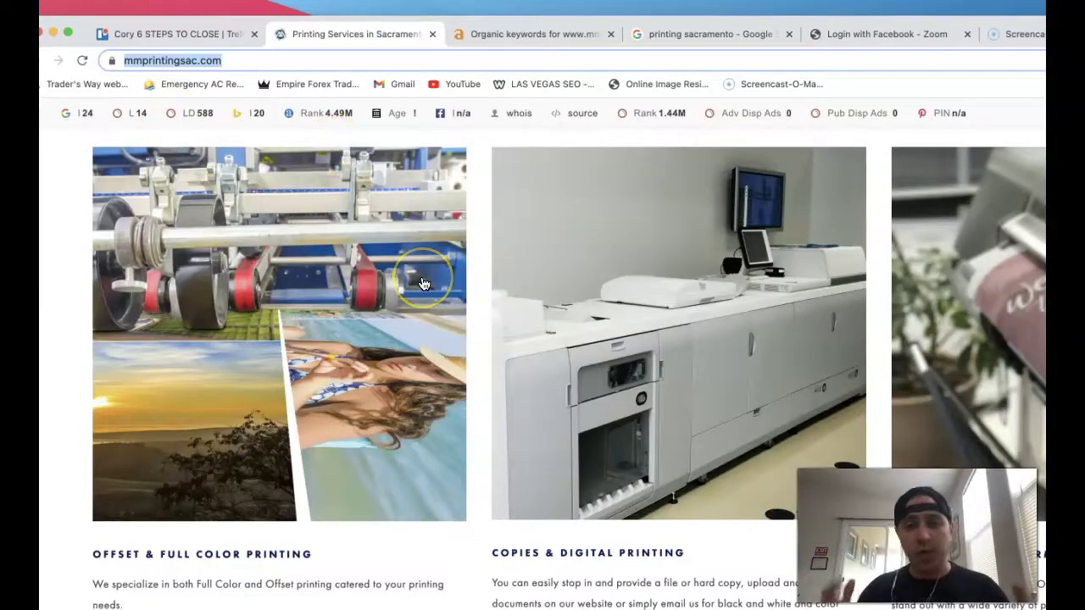
click(519, 34)
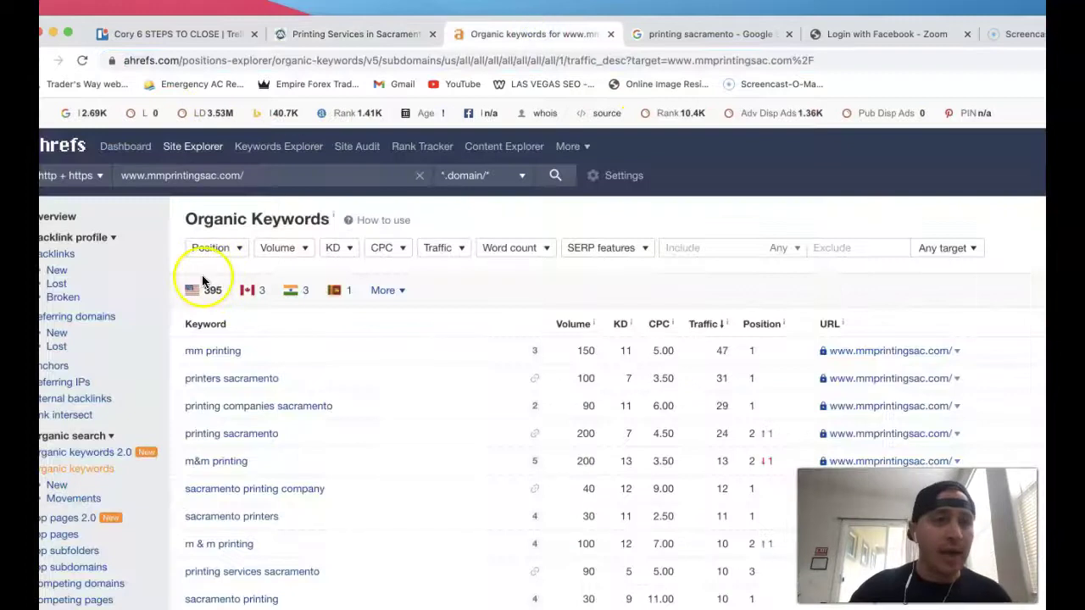
click(59, 218)
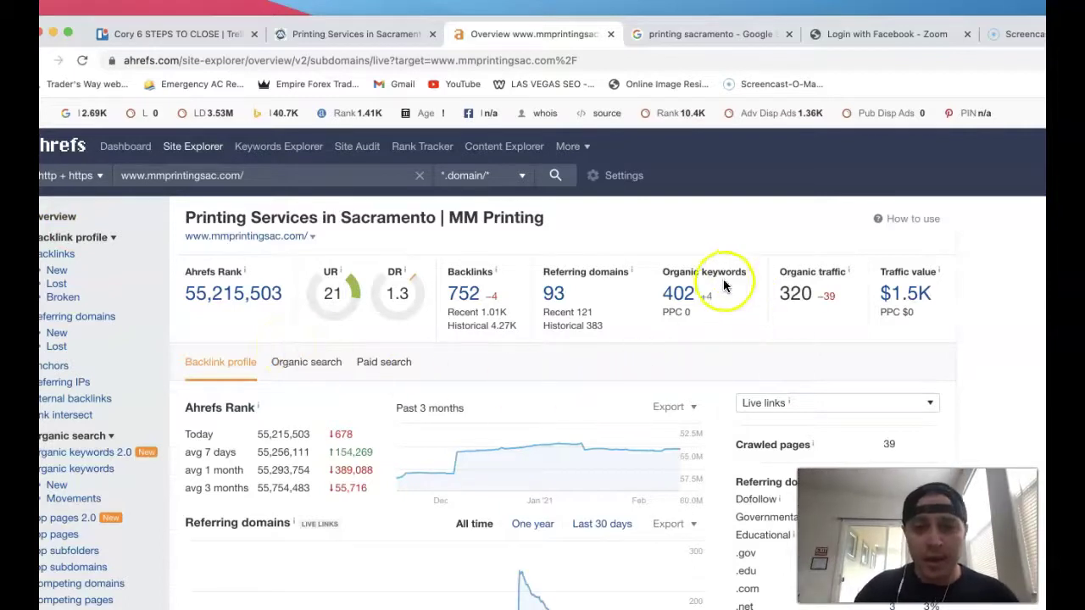
drag(695, 311, 657, 312)
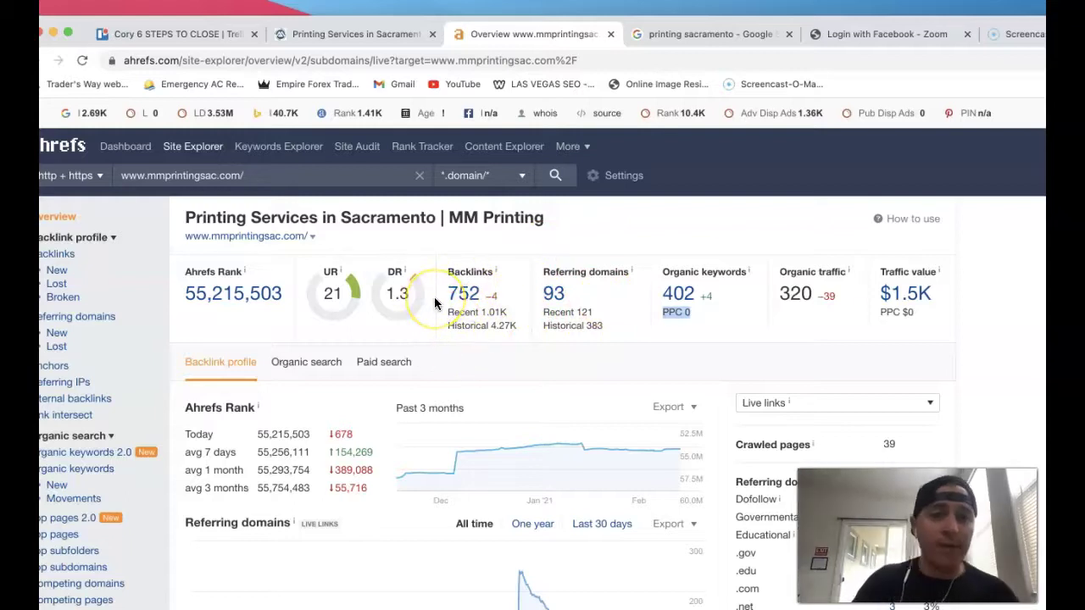
drag(516, 327, 476, 328)
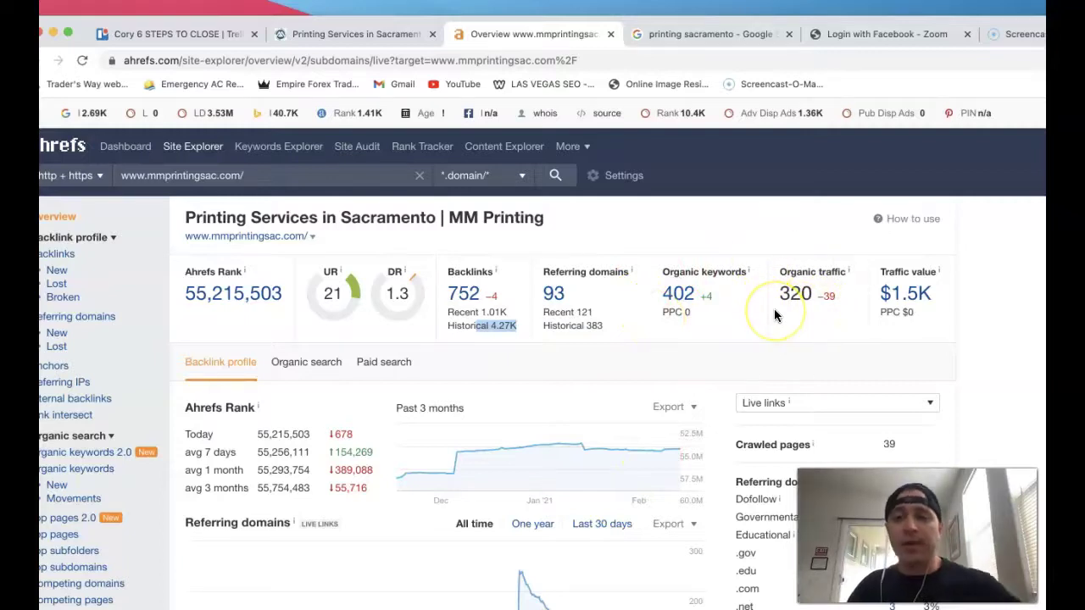
Step: Open the 402 organic keywords report and highlight 'printing sacramento ca' and its traffic
click(678, 297)
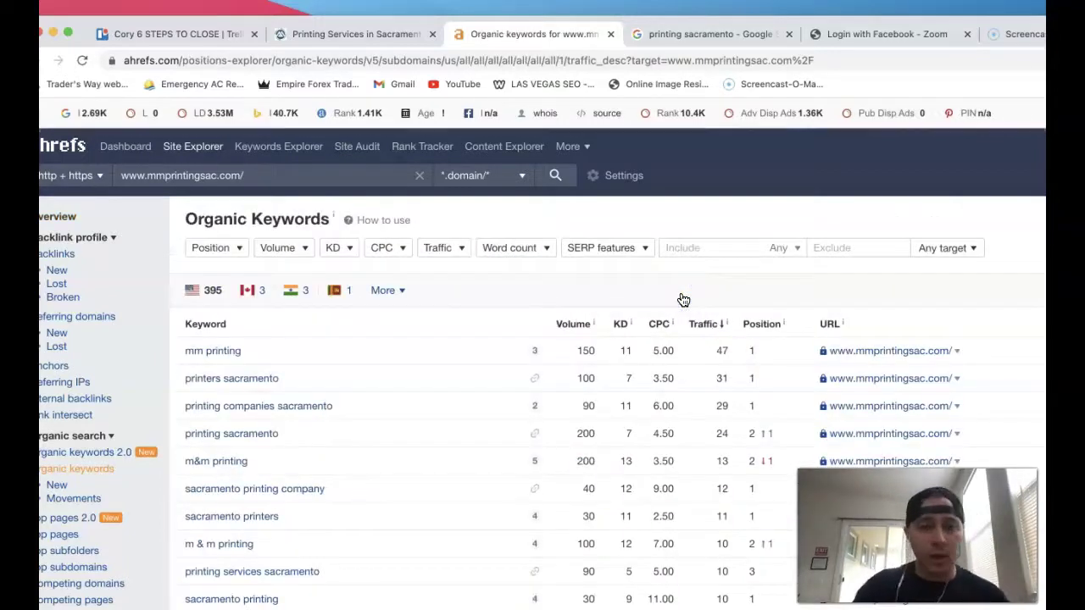
scroll(269, 438, down, 5)
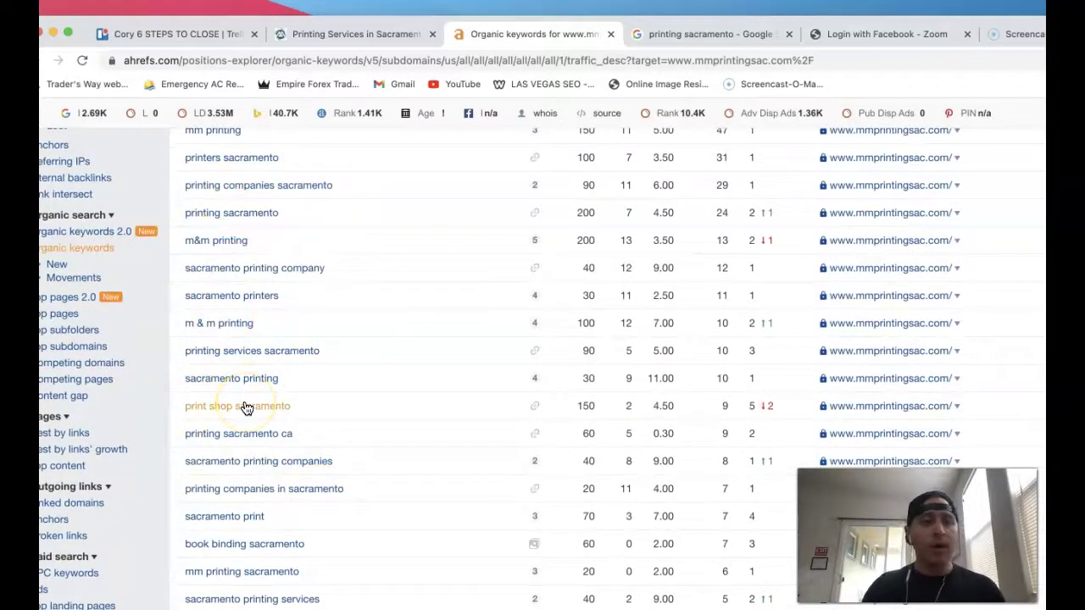
drag(295, 434, 183, 435)
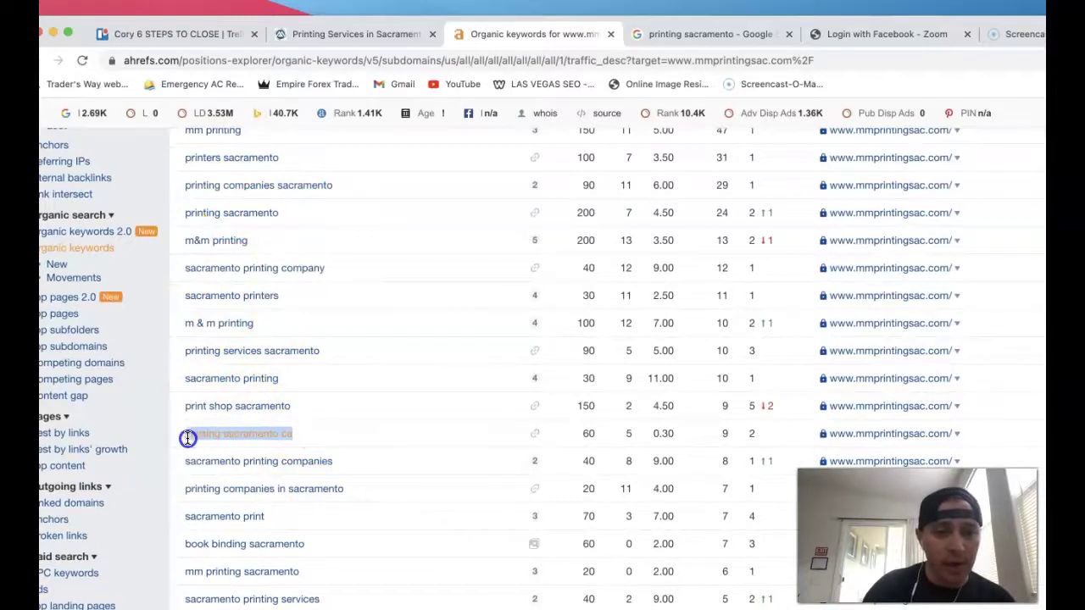
scroll(358, 430, down, 1)
scroll(357, 431, down, 2)
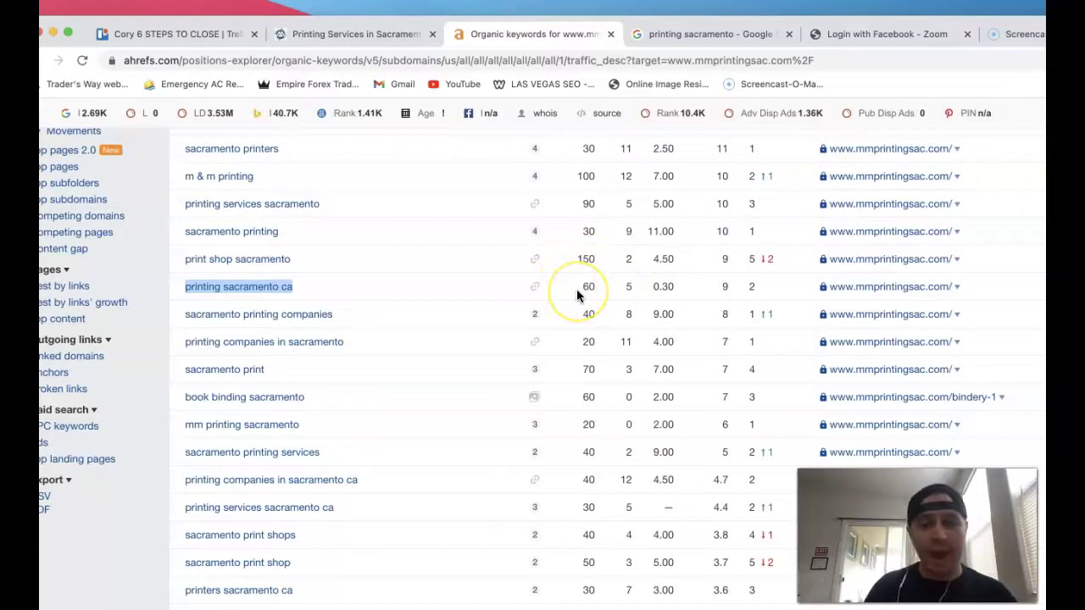
click(732, 288)
Step: Point out 'sacramento printing services' at position 2 with its volume, then scroll to the pagination
scroll(593, 297, down, 3)
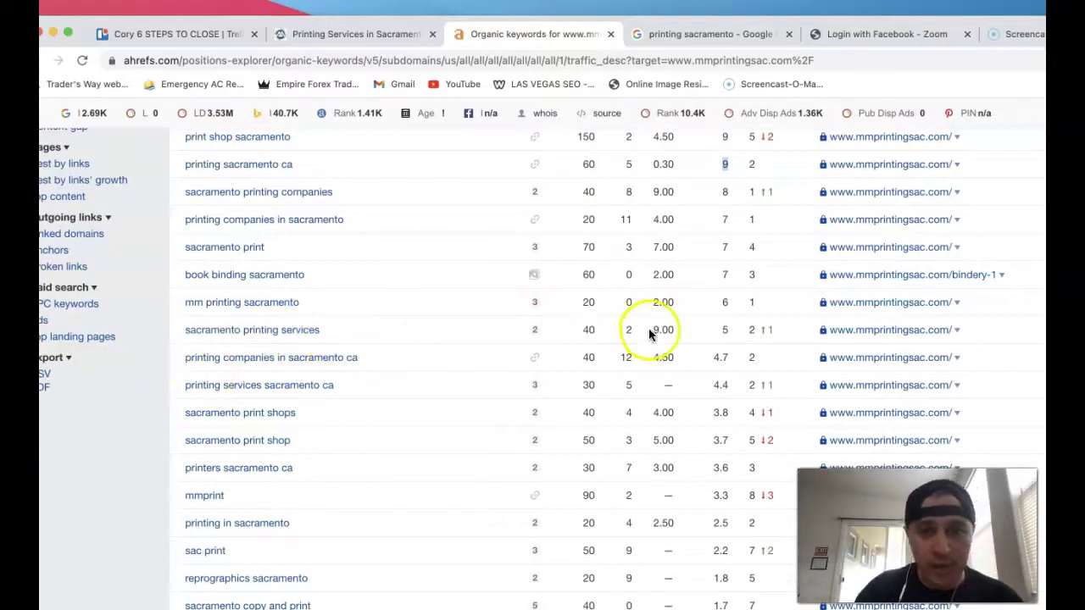
click(752, 329)
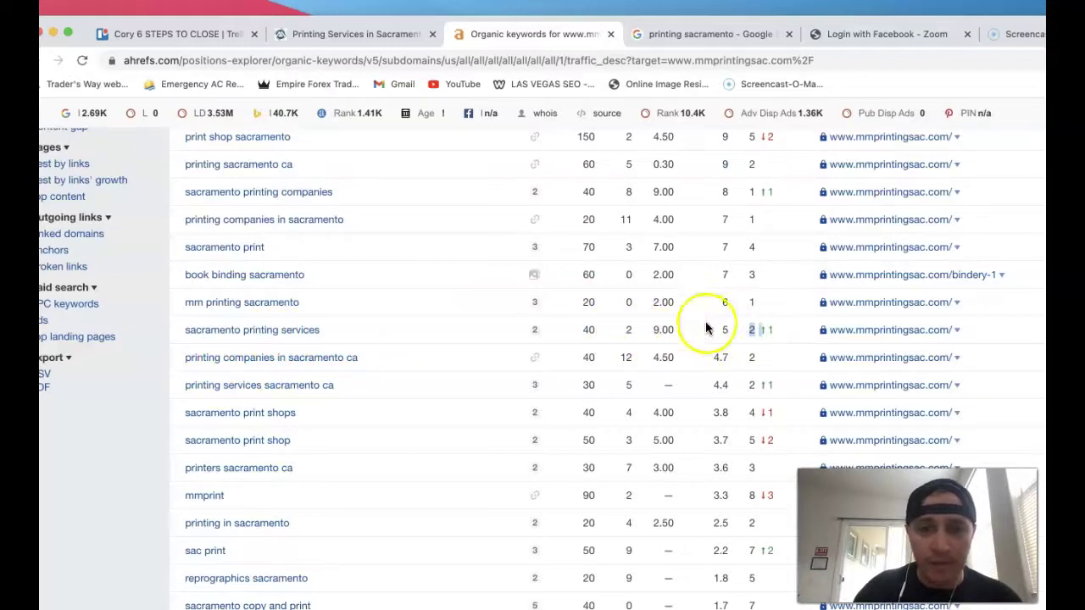
click(594, 331)
scroll(254, 407, down, 2)
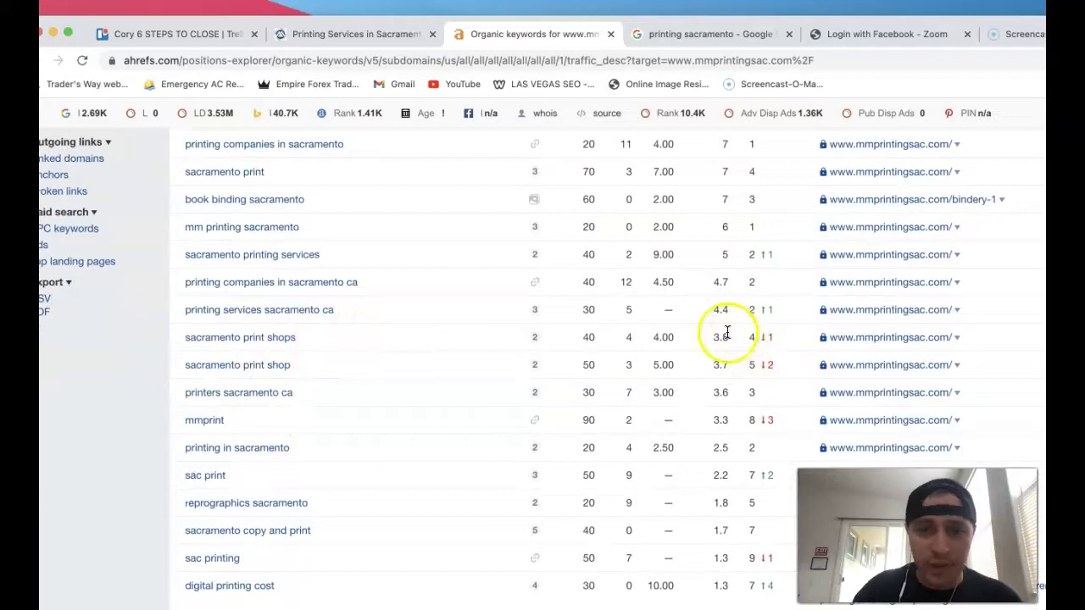
scroll(681, 335, down, 2)
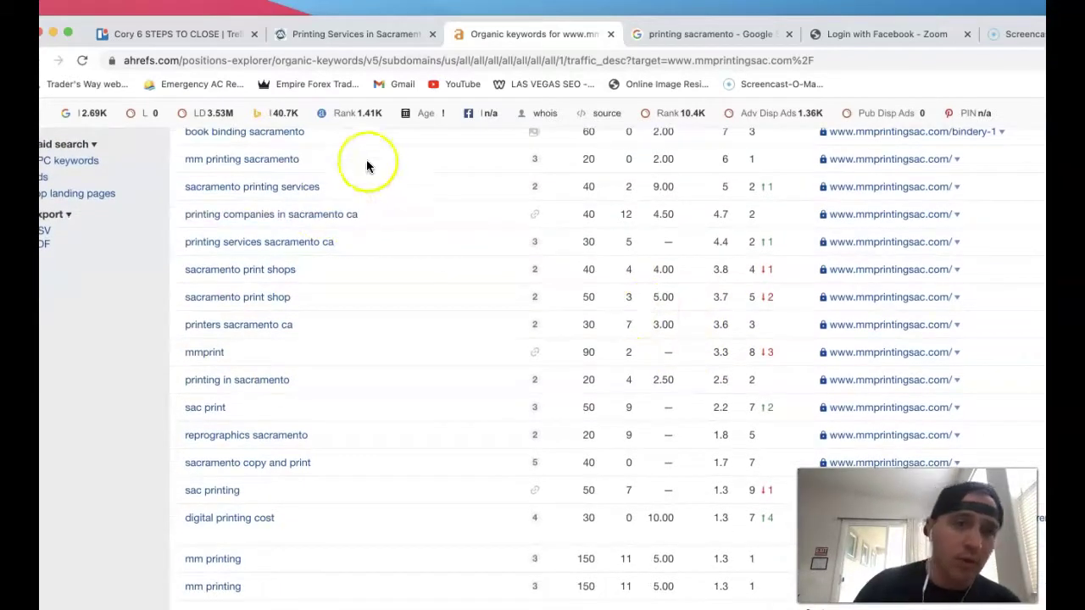
scroll(350, 181, down, 1)
scroll(310, 232, down, 2)
scroll(315, 346, down, 5)
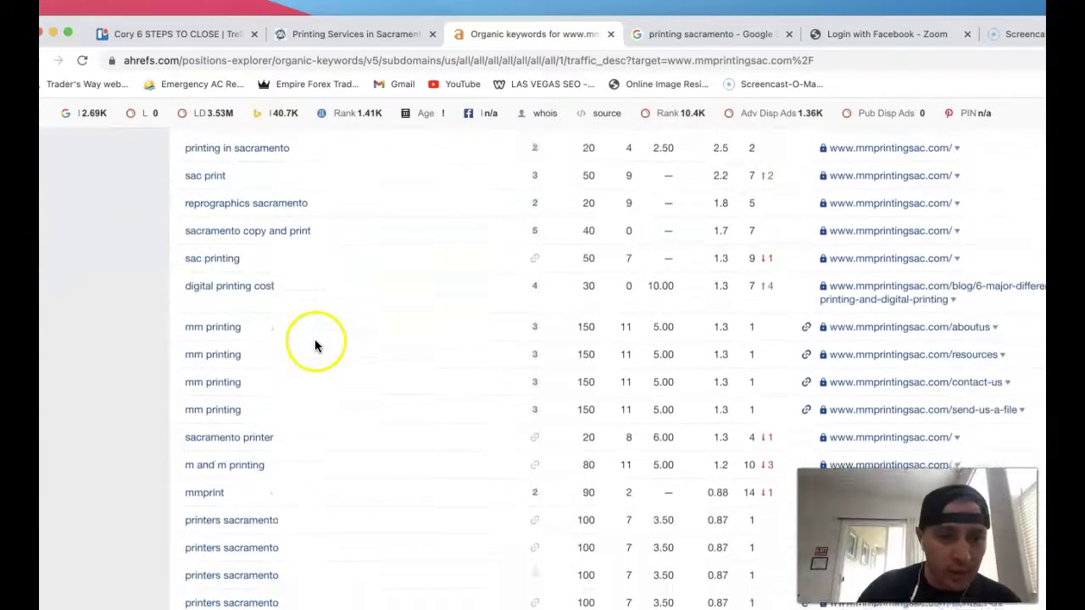
scroll(314, 339, down, 3)
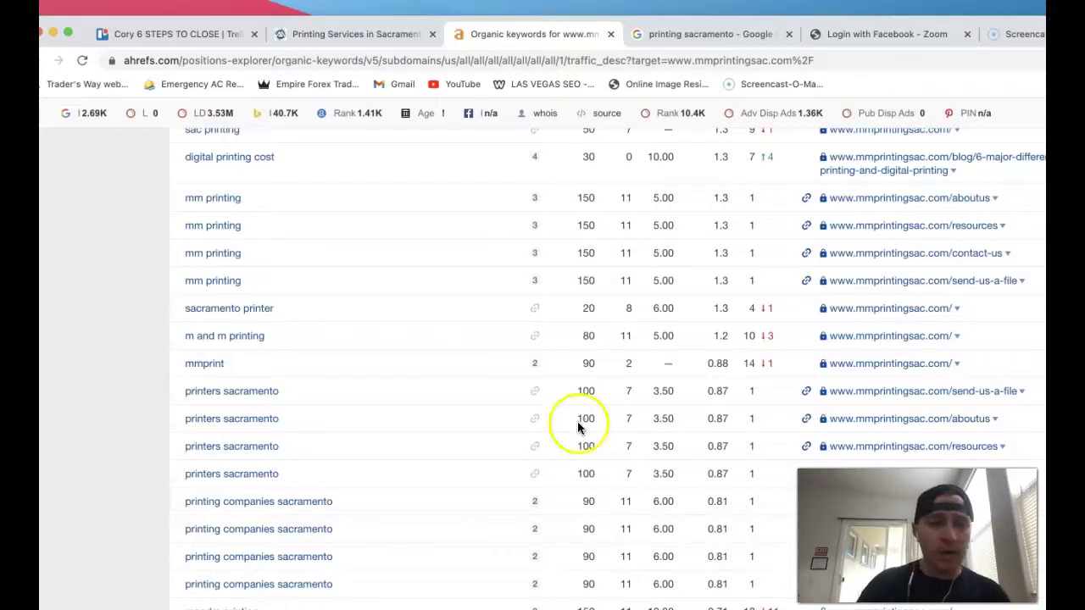
scroll(261, 462, down, 4)
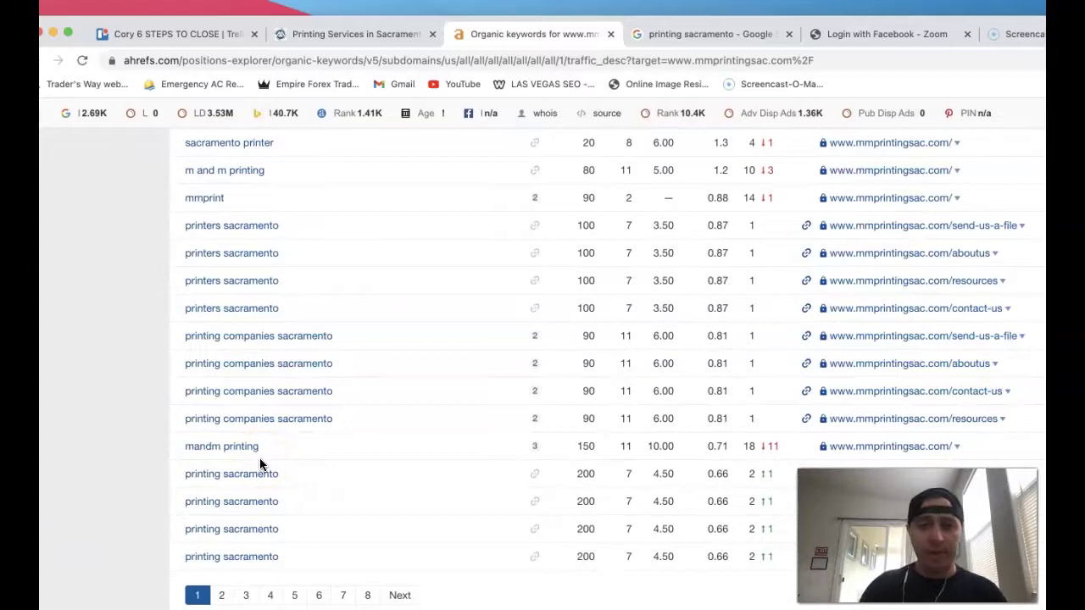
Step: Reload page 1 of the organic keywords table, showing 'mm printing' at position 1 with 47 traffic
click(572, 279)
click(613, 345)
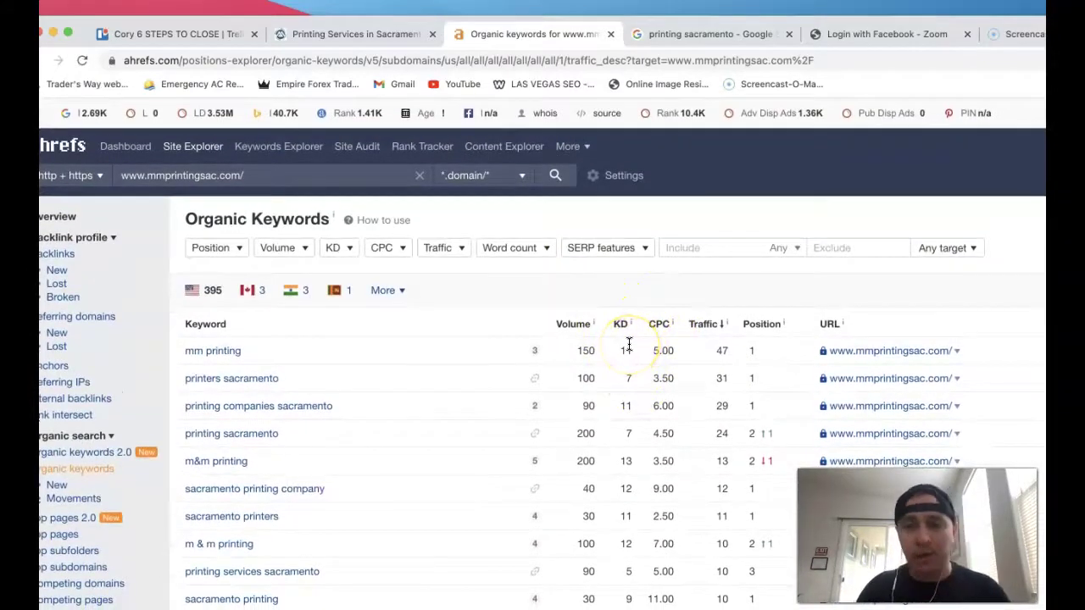
scroll(629, 508, down, 3)
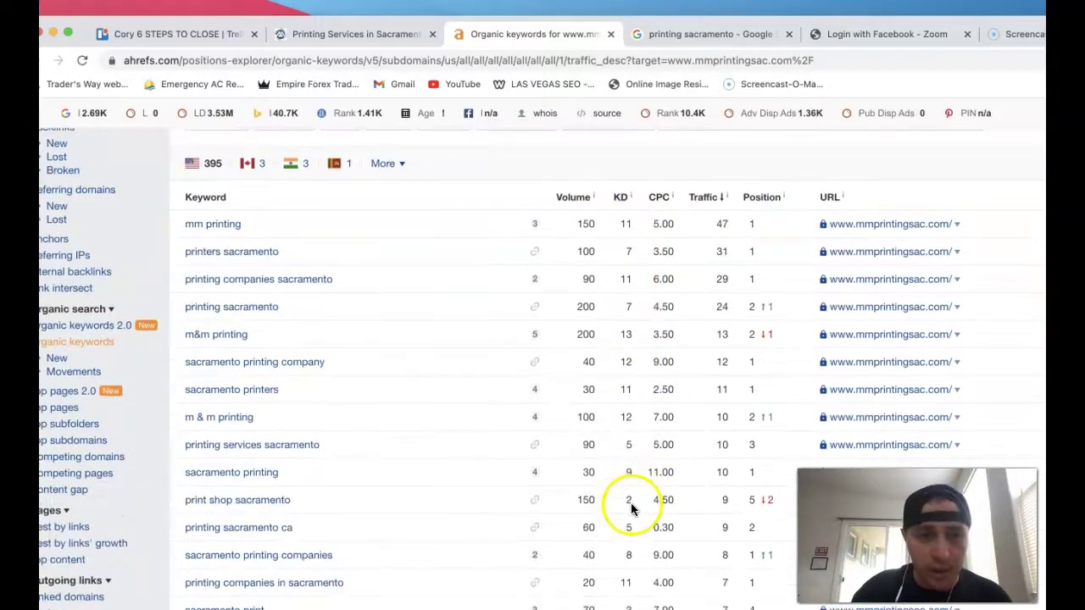